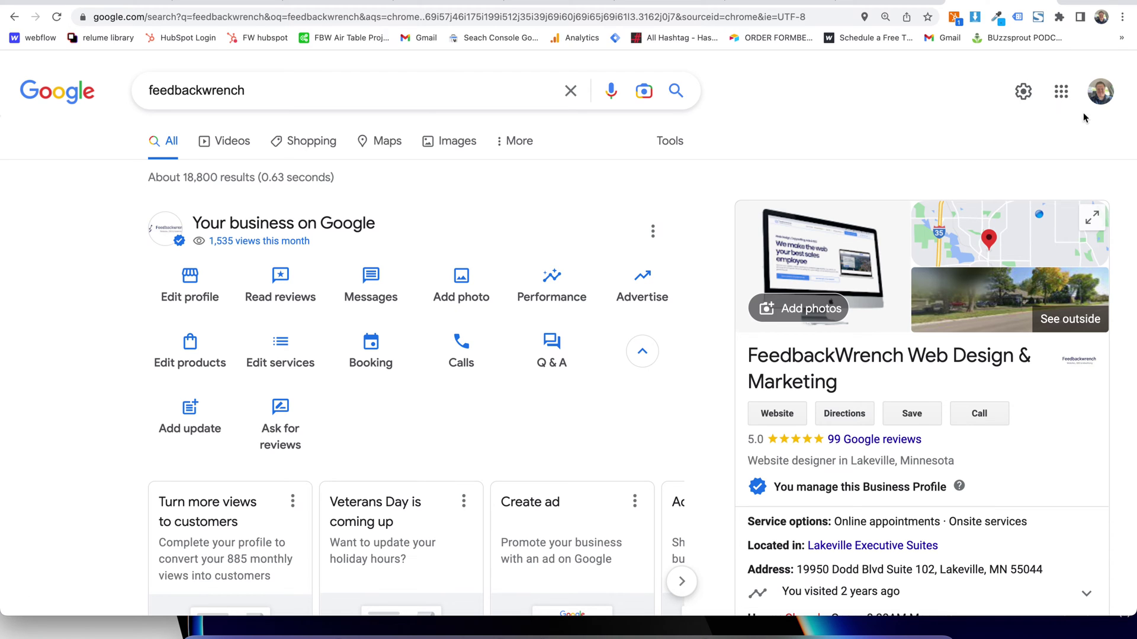
Go from the Google apps grid to Business Profile Manager and scroll the Businesses list
click(1061, 91)
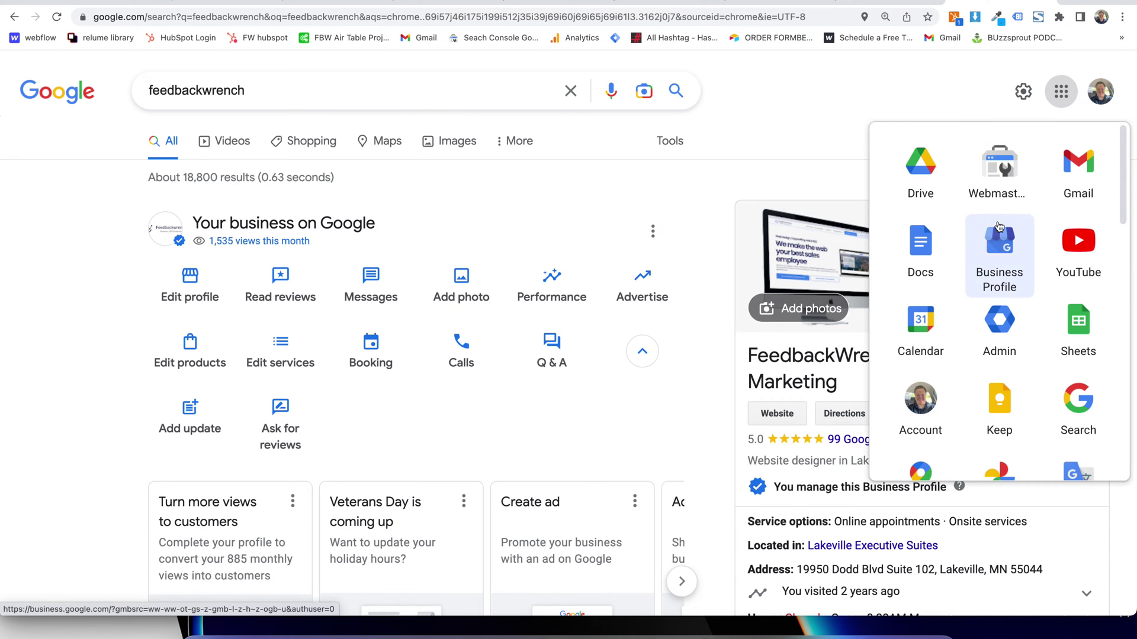
click(994, 254)
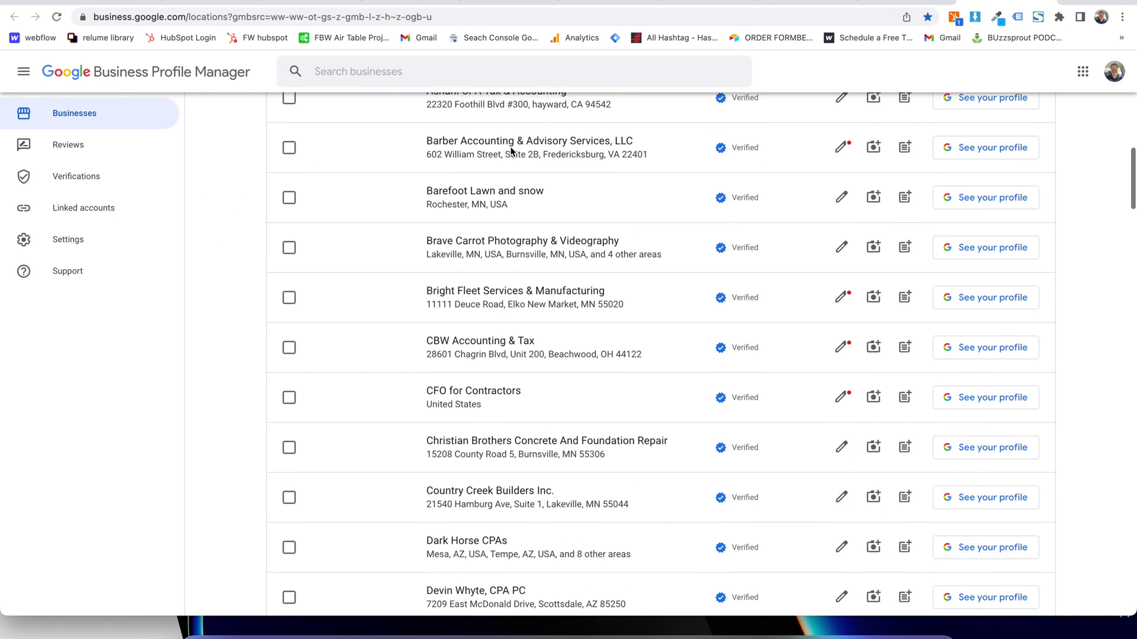
scroll(512, 151, down, 8)
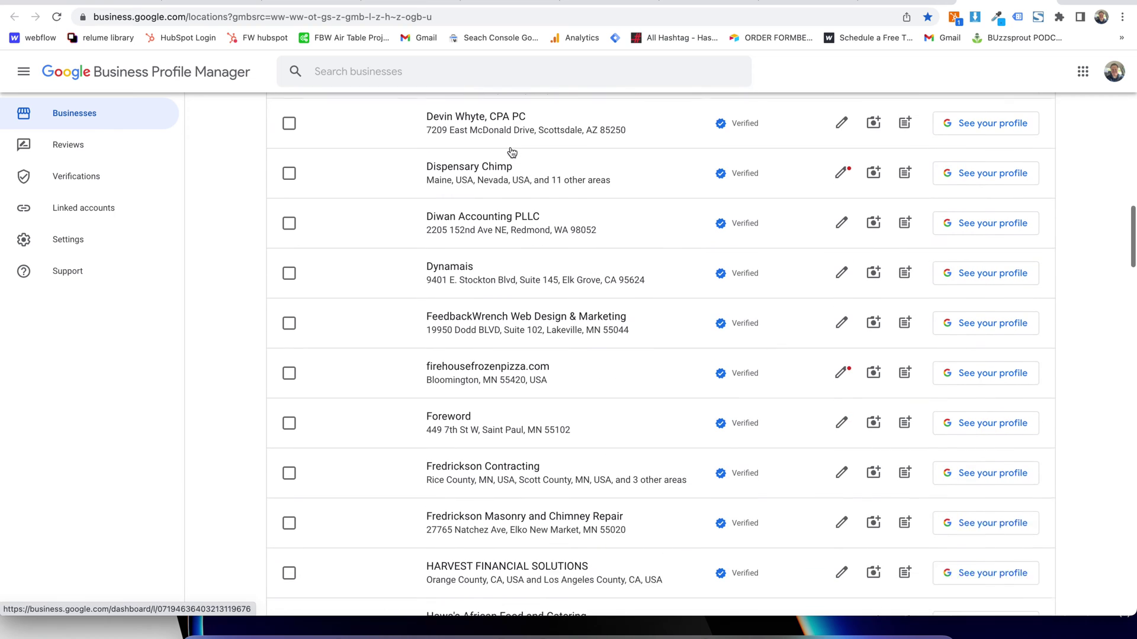
Open the FeedbackWrench Web Design & Marketing profile in Search and scroll to its business panel
click(495, 299)
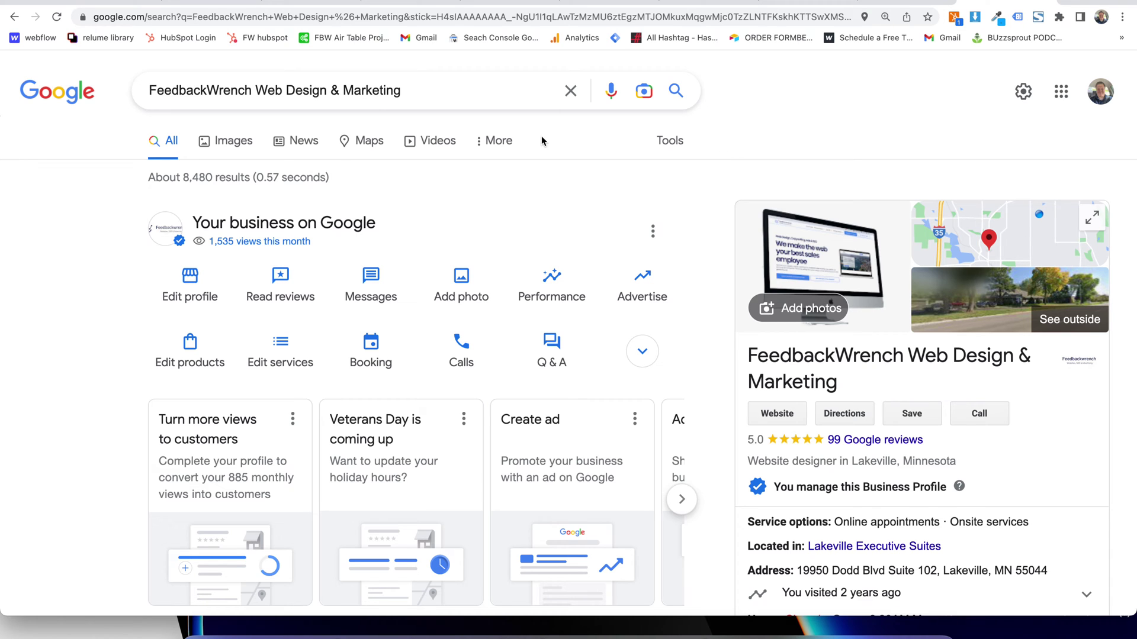
triple_click(256, 95)
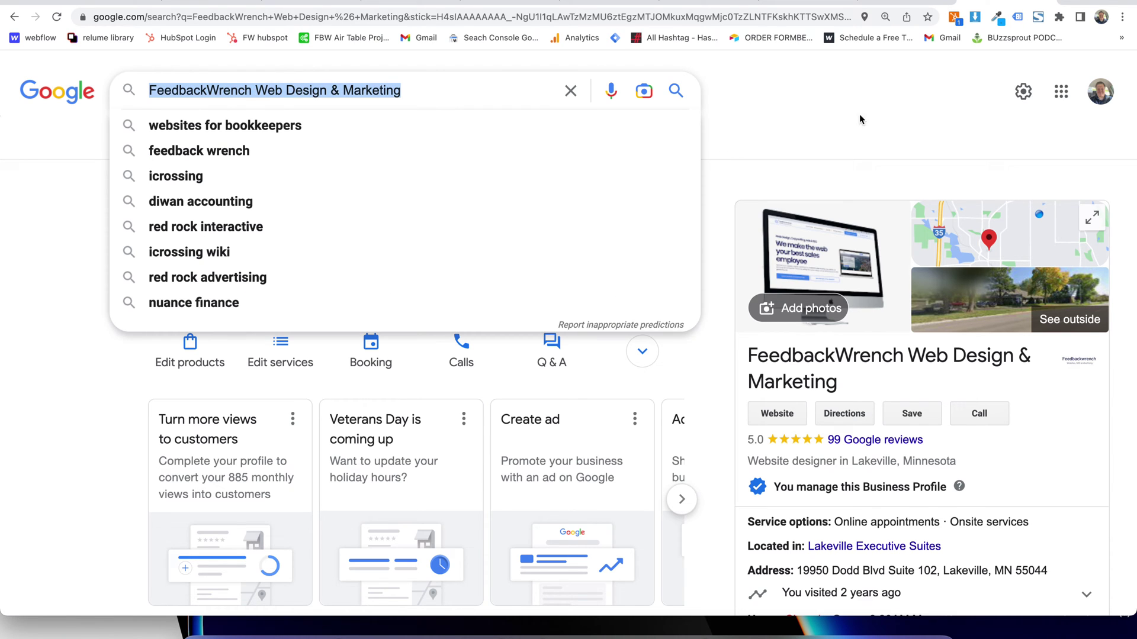
click(822, 119)
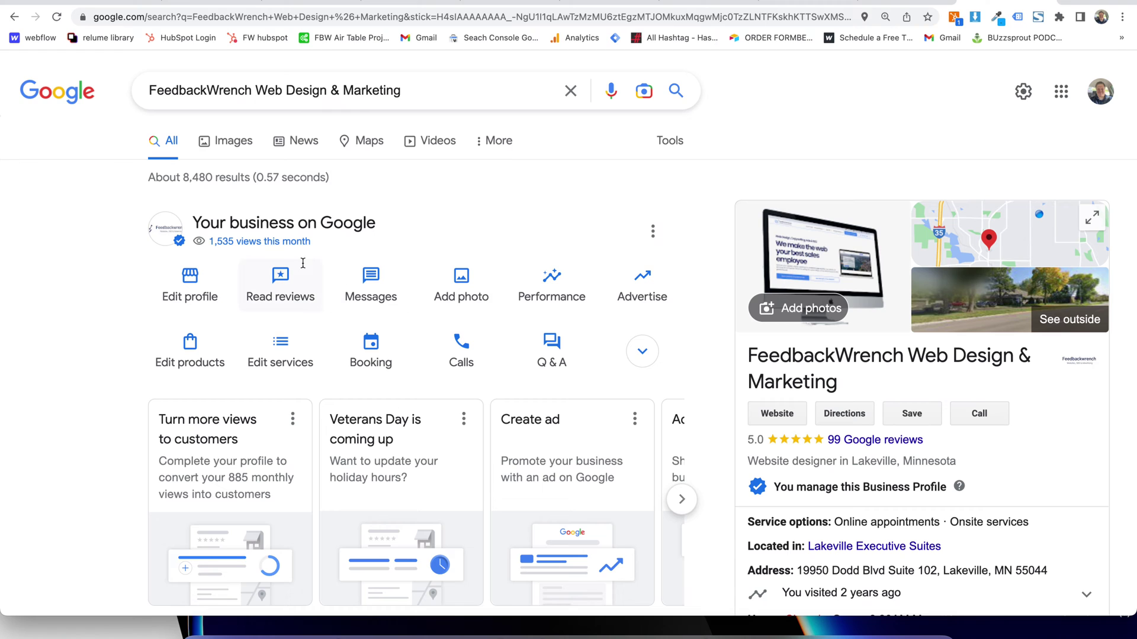
scroll(304, 269, down, 1)
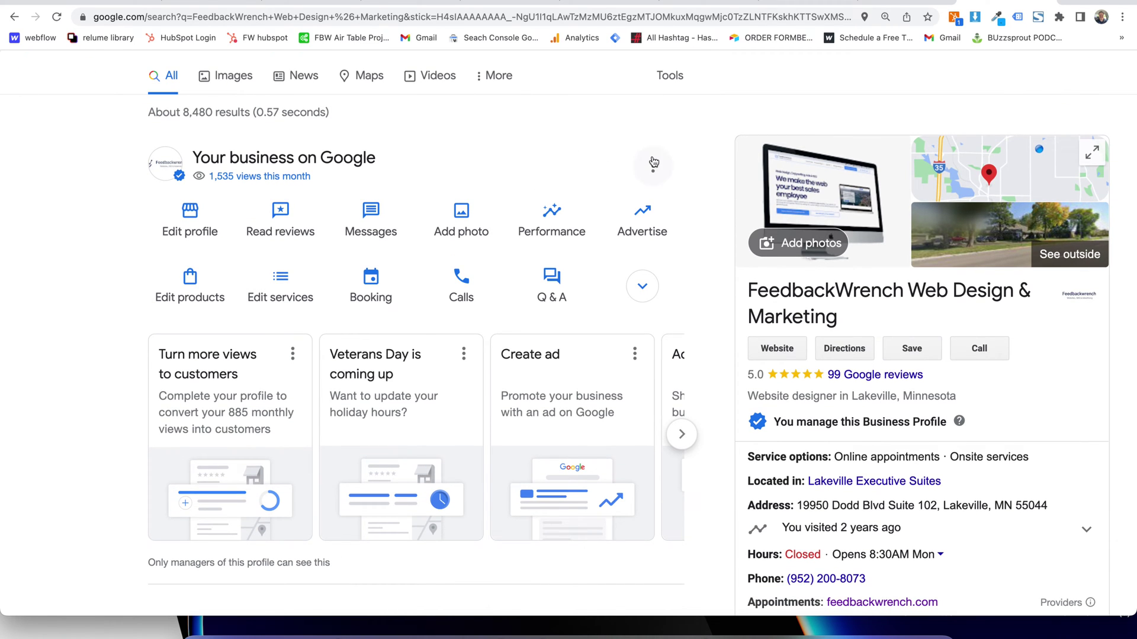
scroll(652, 173, up, 5)
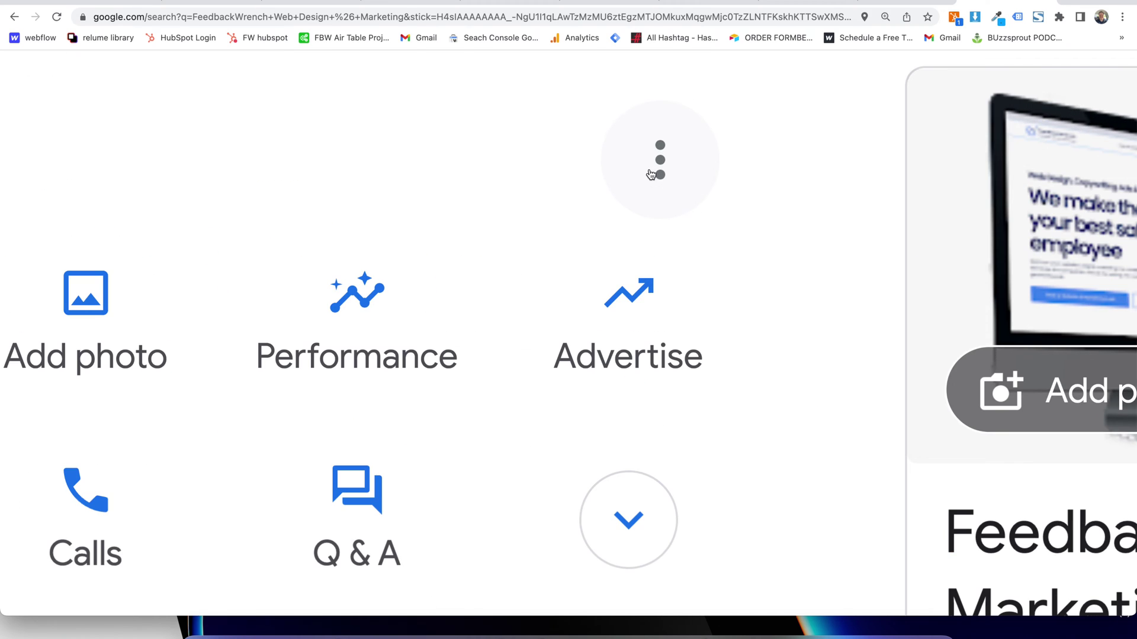
scroll(651, 174, down, 5)
From the panel's options menu, open Business Profile settings, review the Managers list, and go back
click(653, 168)
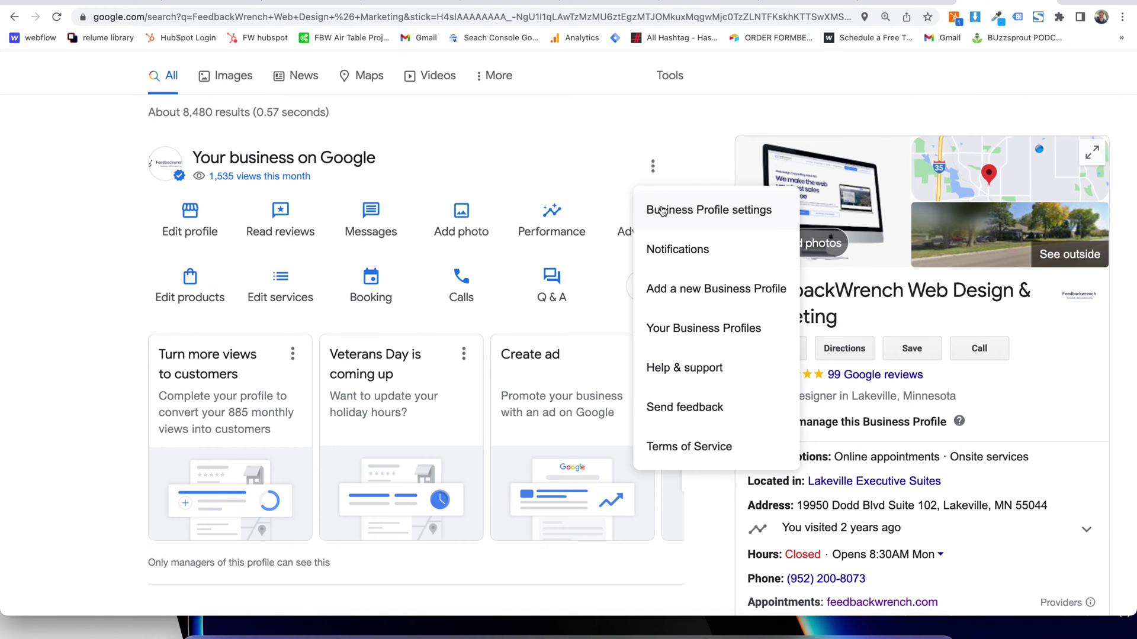
click(682, 211)
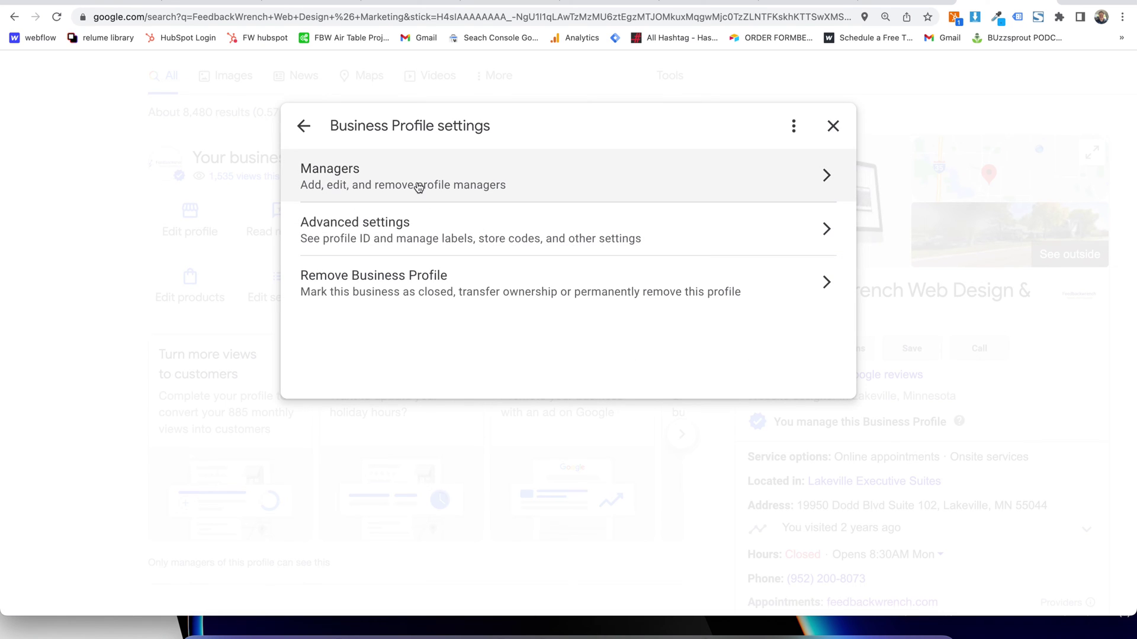
click(361, 184)
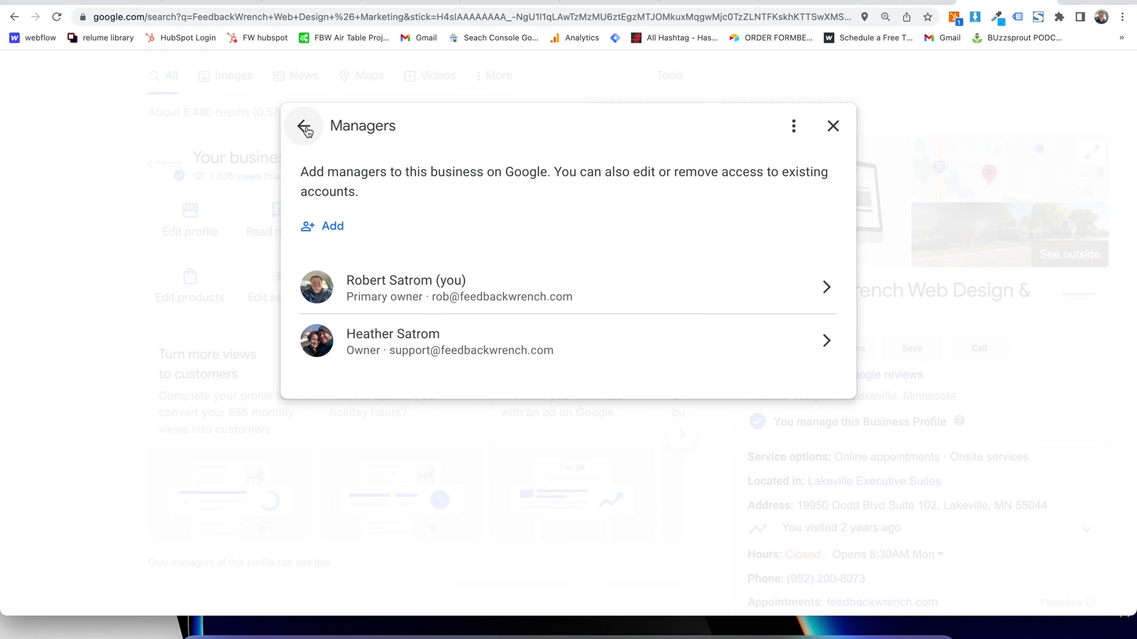
click(305, 128)
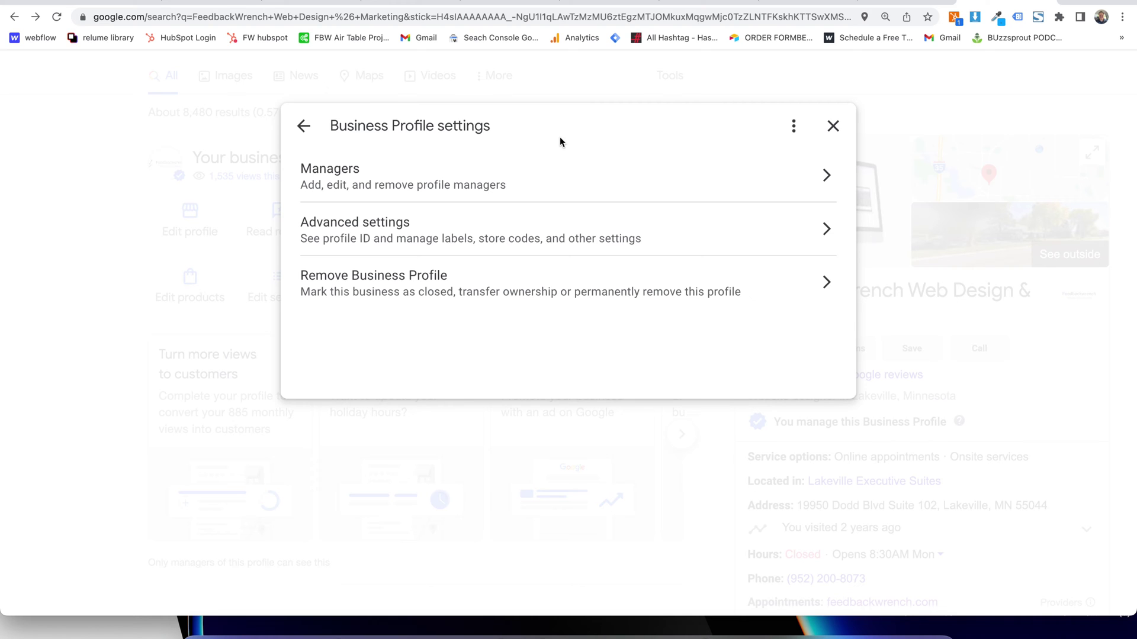
Close settings, then review the business information's location, hours and attributes in Edit profile and close it
click(304, 126)
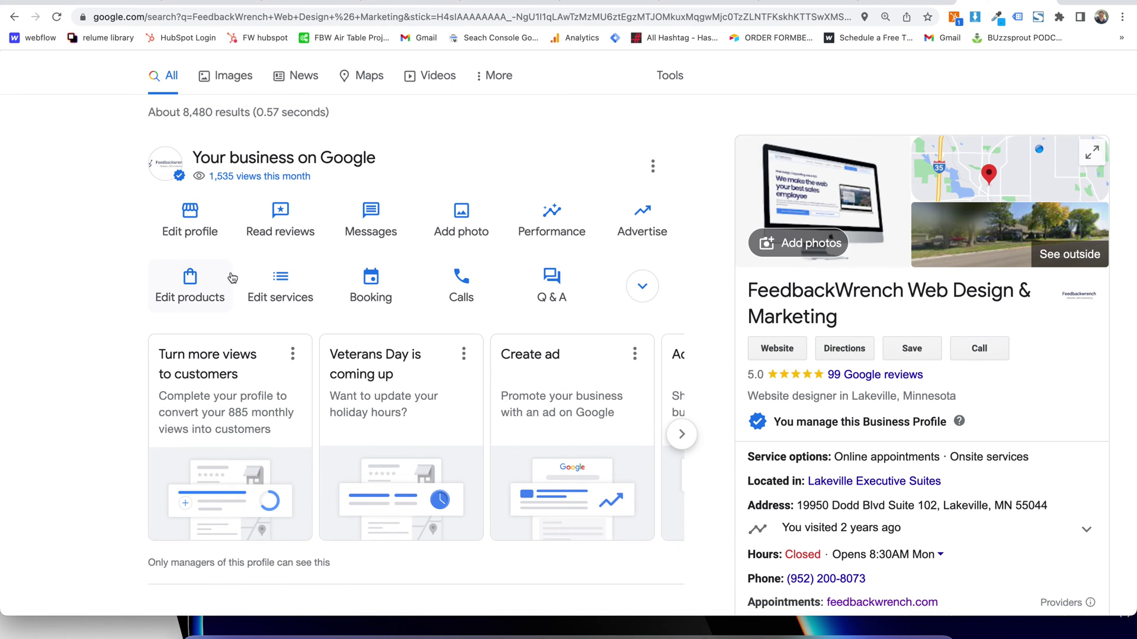
click(200, 220)
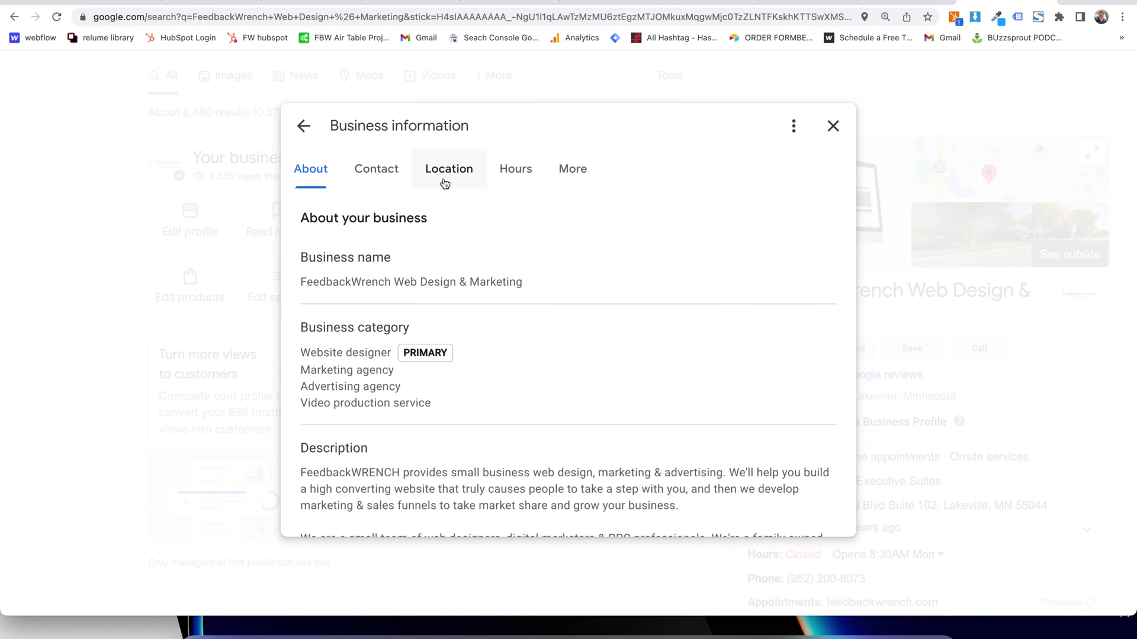
click(445, 184)
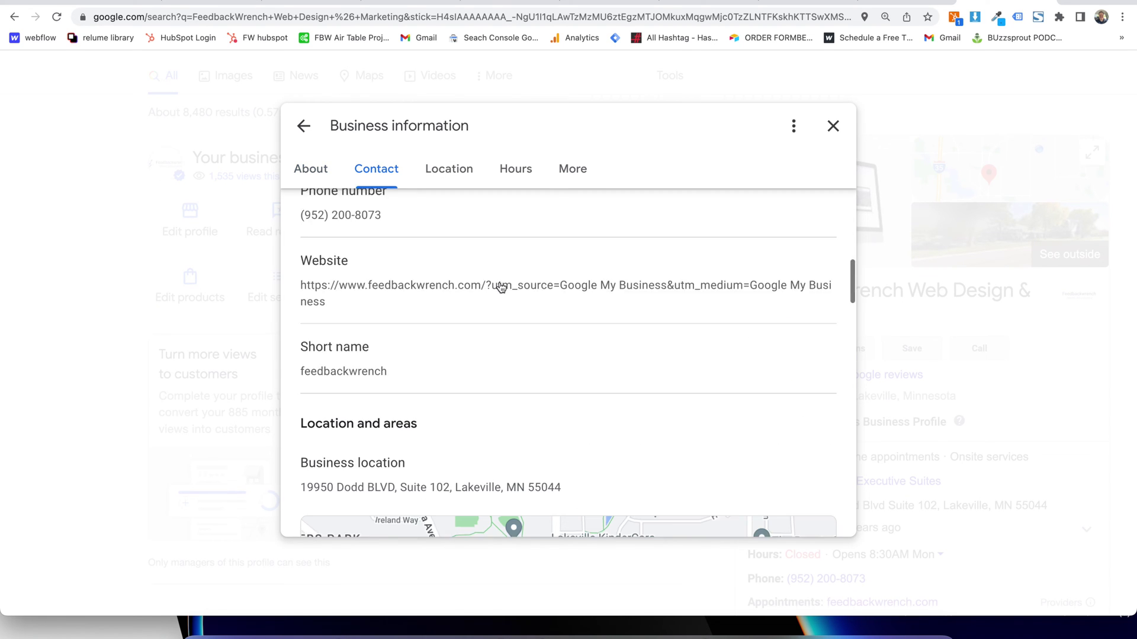
scroll(501, 288, down, 5)
scroll(501, 287, down, 12)
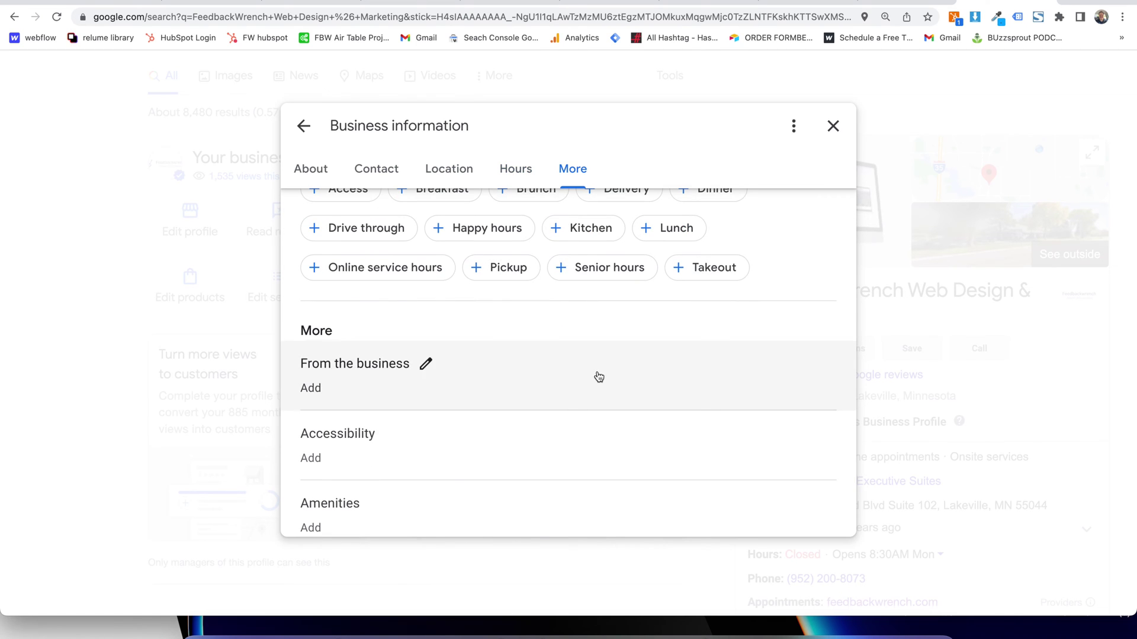
scroll(599, 378, up, 3)
scroll(548, 333, down, 3)
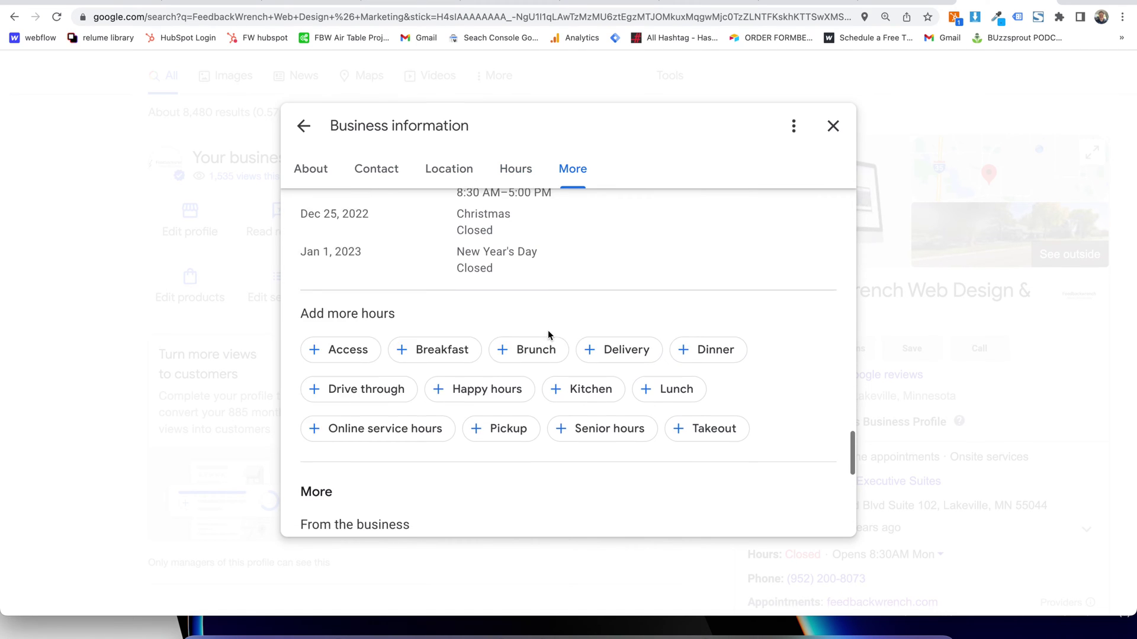
scroll(548, 336, down, 3)
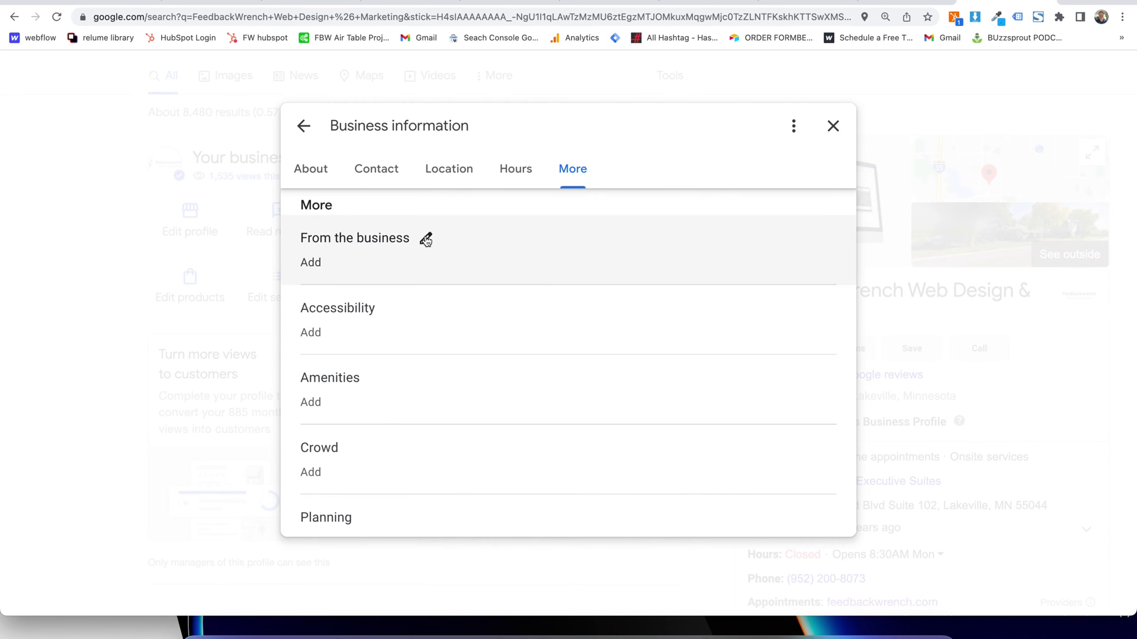
scroll(425, 240, down, 3)
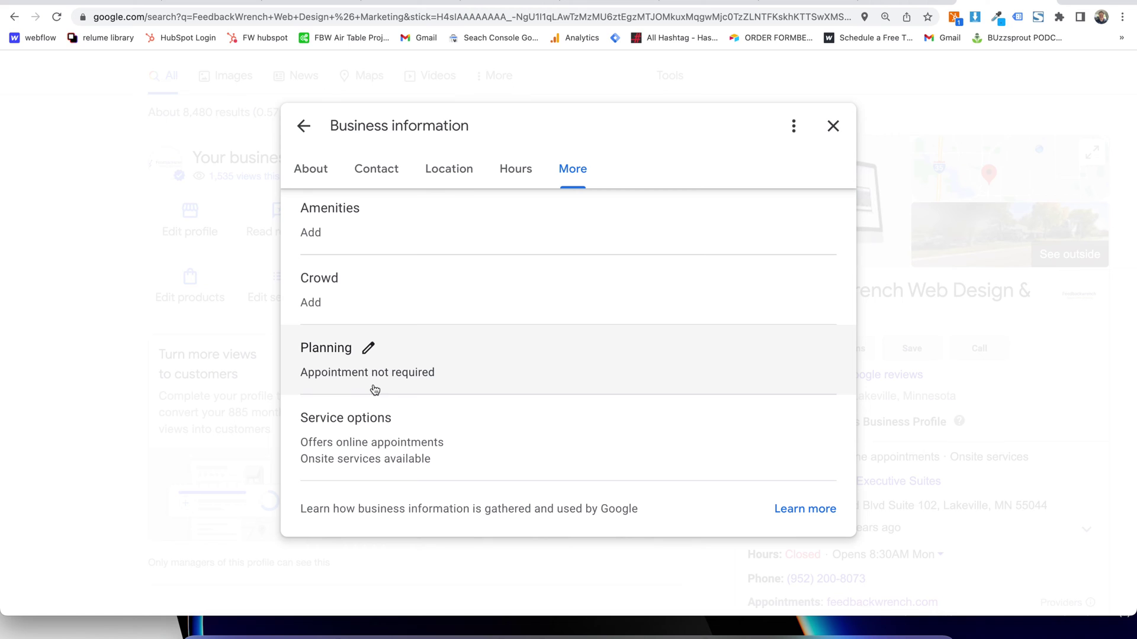
click(304, 125)
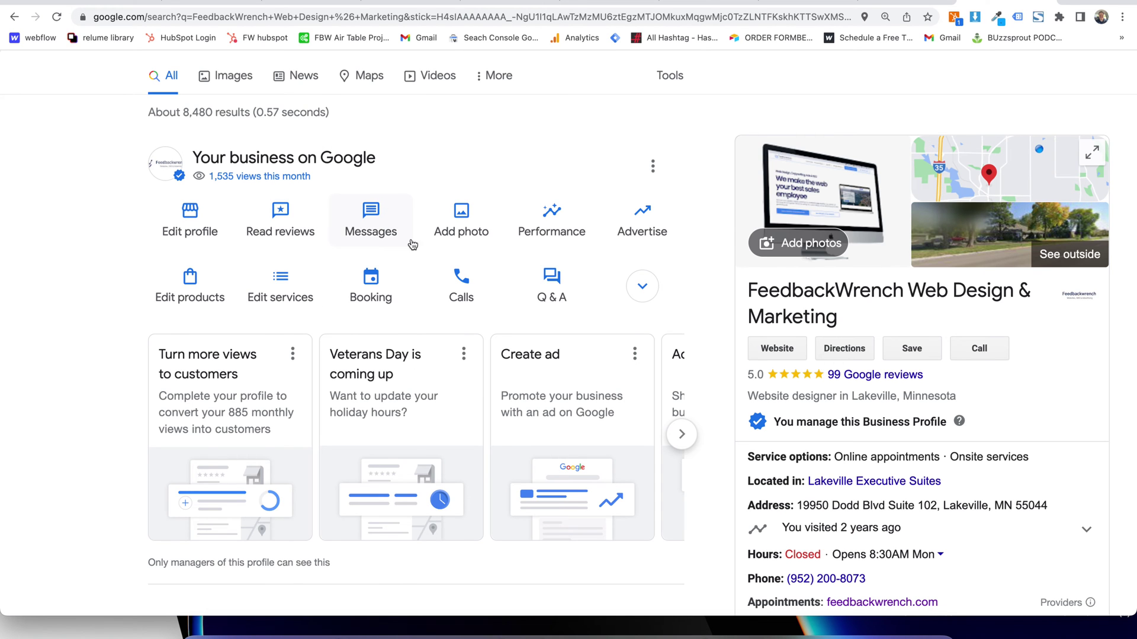
Copy the customer review link from the Get more reviews card
scroll(407, 338, down, 1)
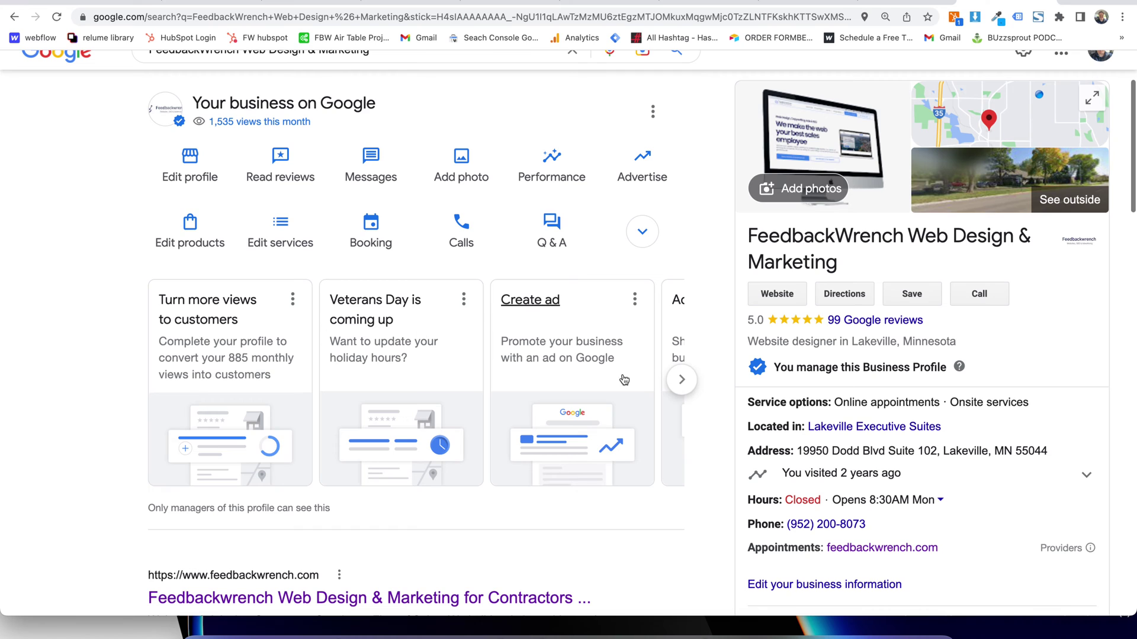
click(681, 380)
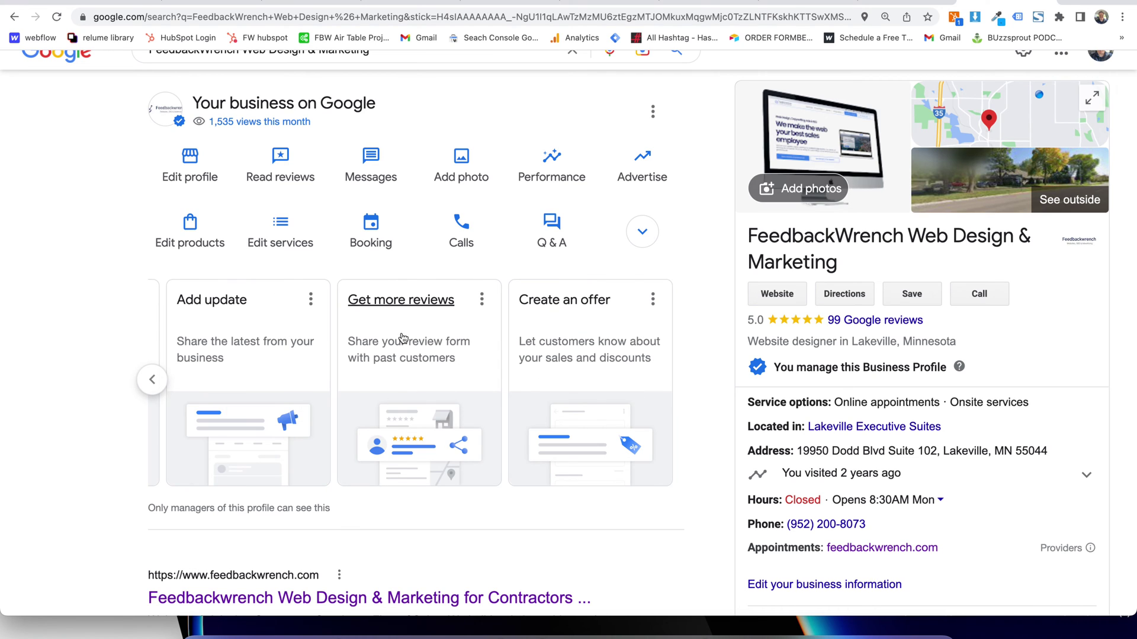
click(408, 331)
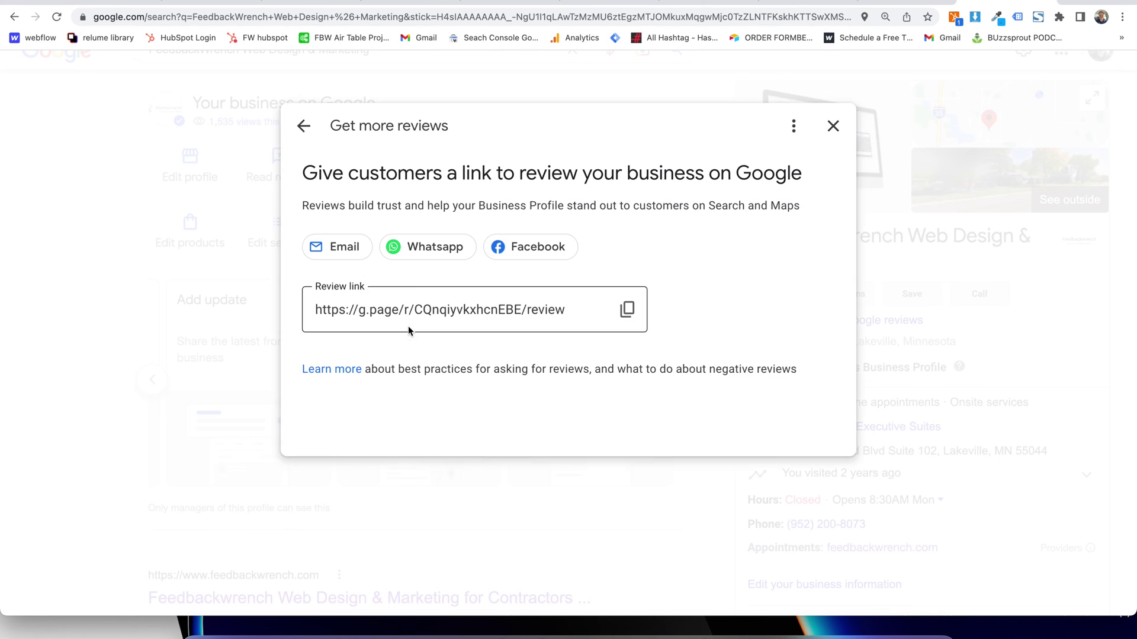
click(626, 309)
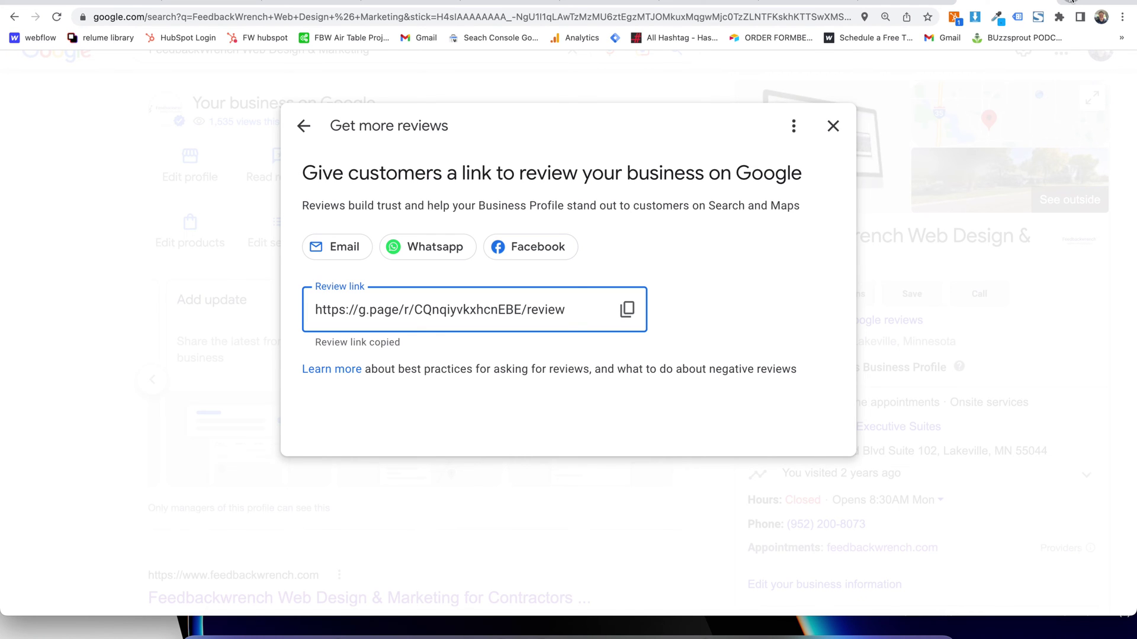
Load the copied review link in a new tab to check the review form, then return to Search
key(super+t)
click(851, 17)
key(super+v)
key(Return)
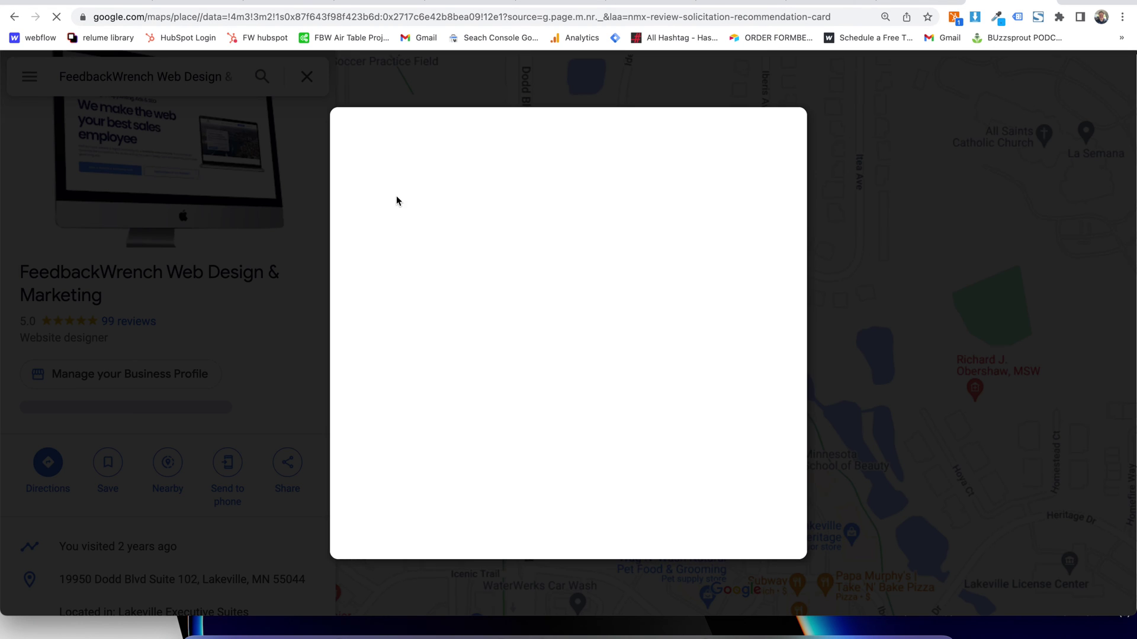
click(923, 3)
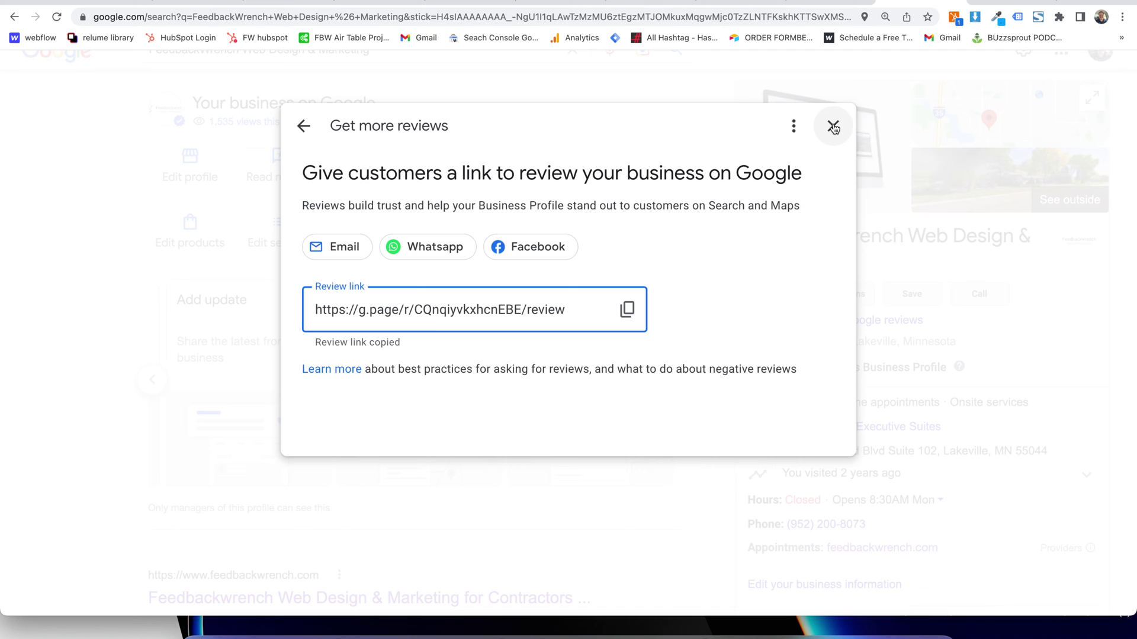
Close the review link panel and start a new update from the carousel's Add update card
click(303, 126)
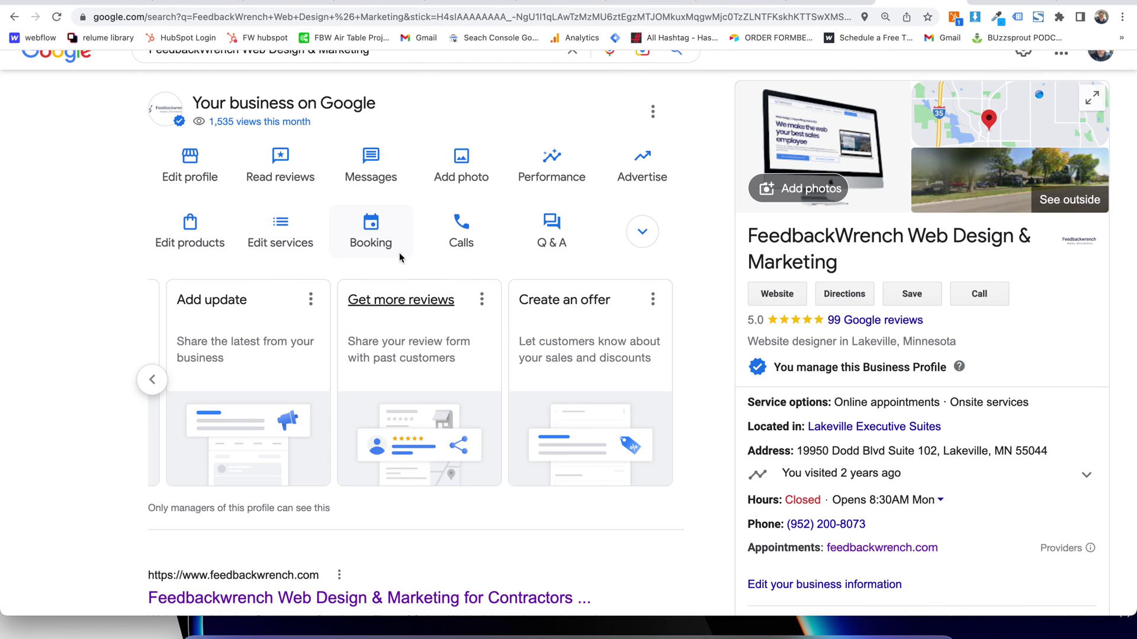
click(152, 380)
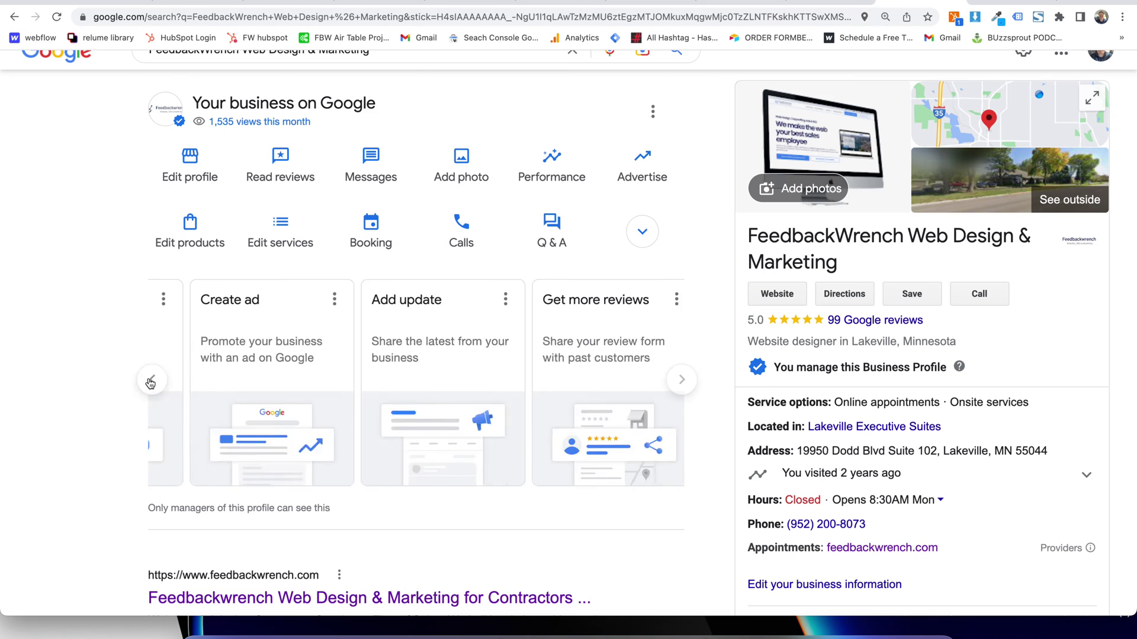
click(151, 381)
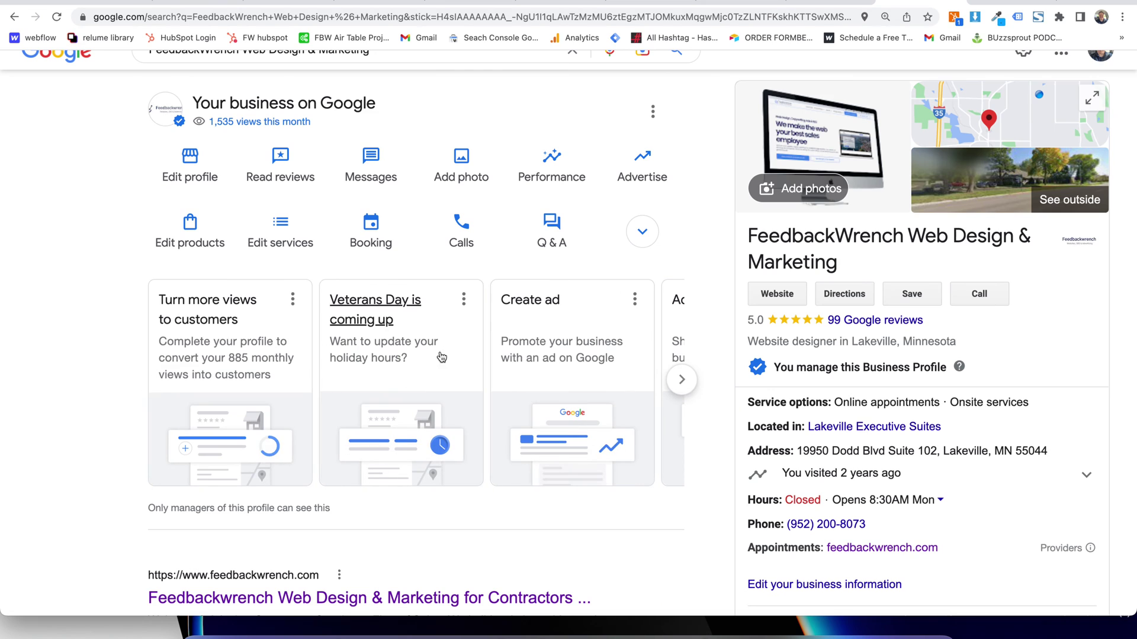
click(681, 380)
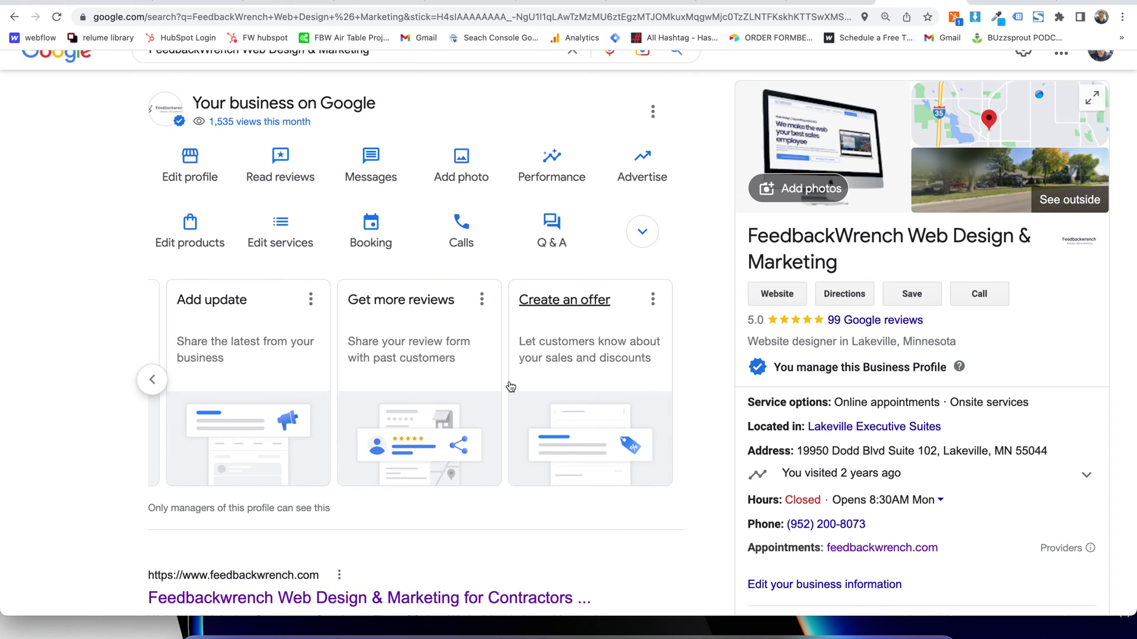
click(278, 356)
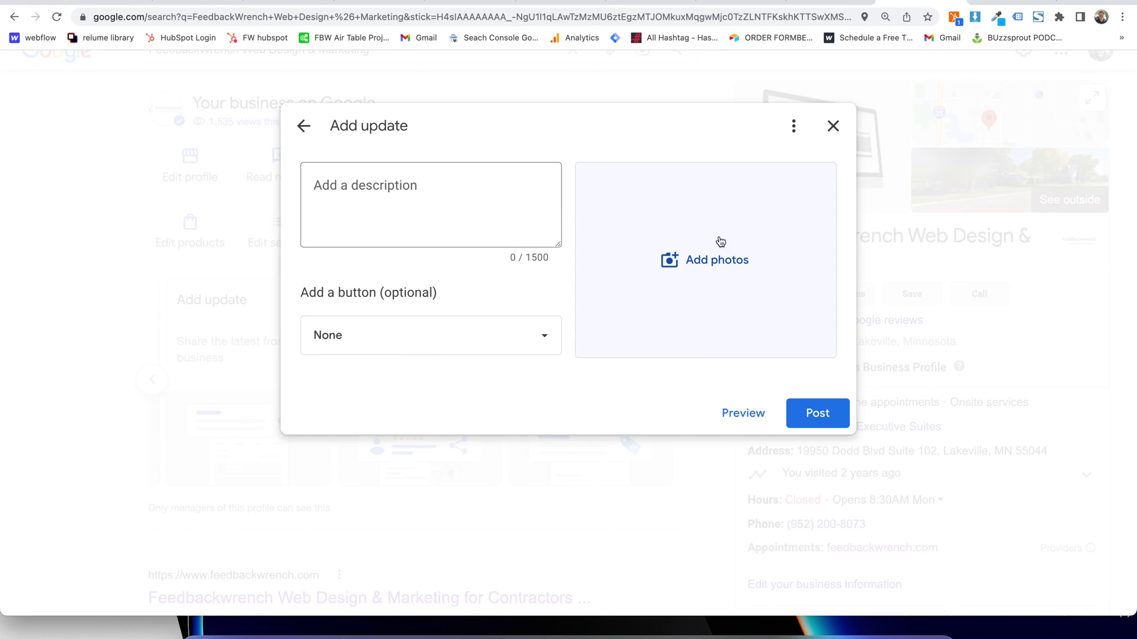
Upload Group 1299712.png from the computer as the update's photo
click(682, 271)
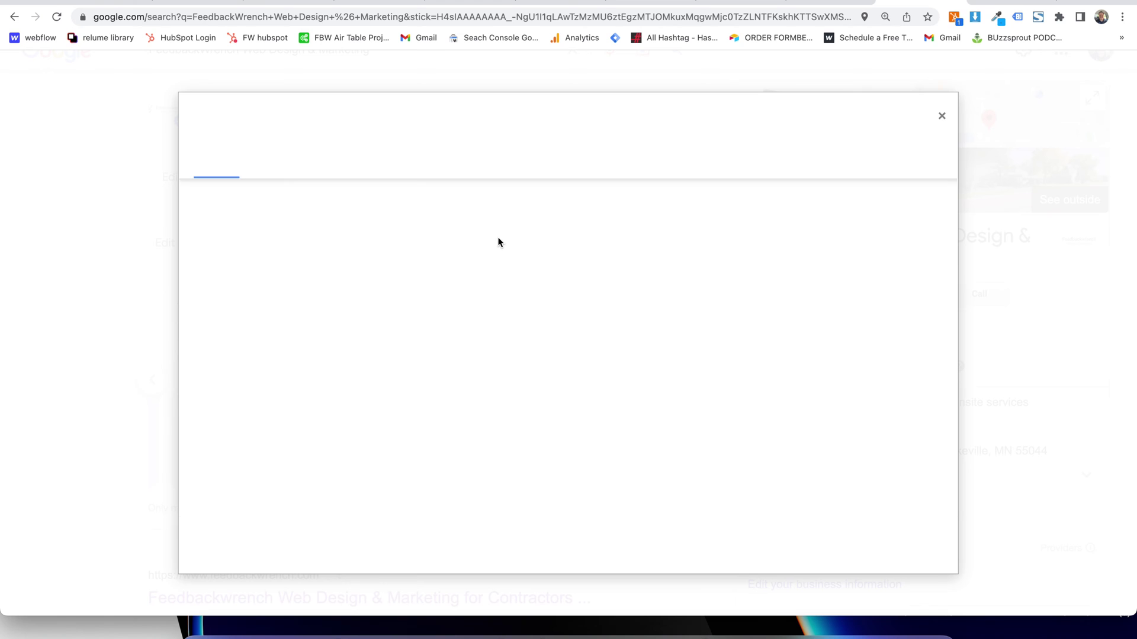
click(530, 374)
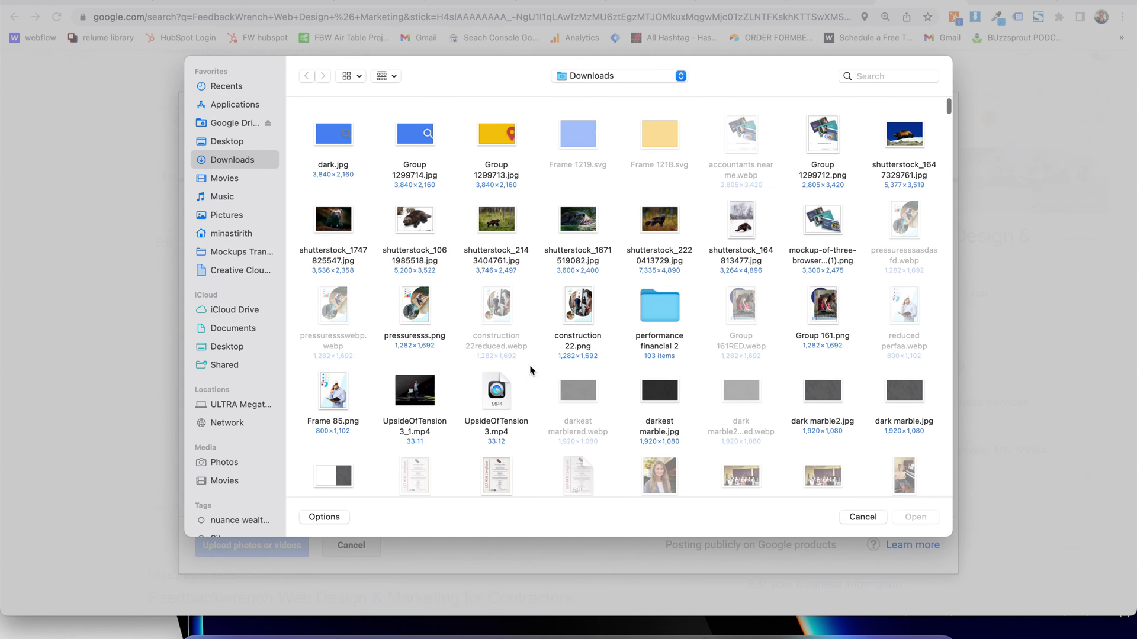
click(829, 140)
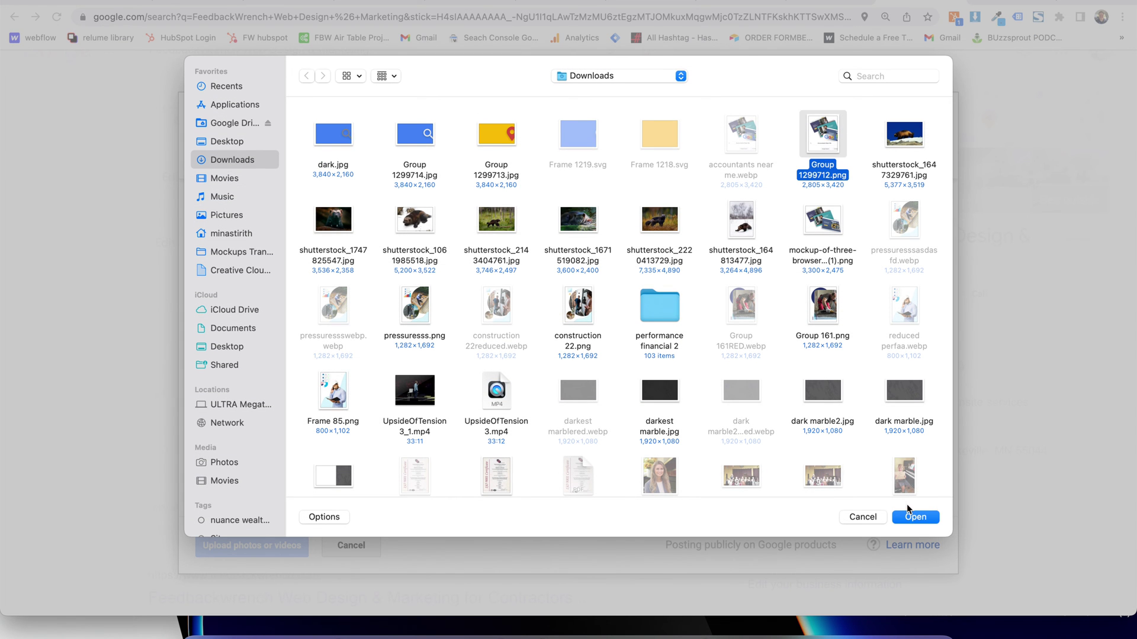
click(912, 516)
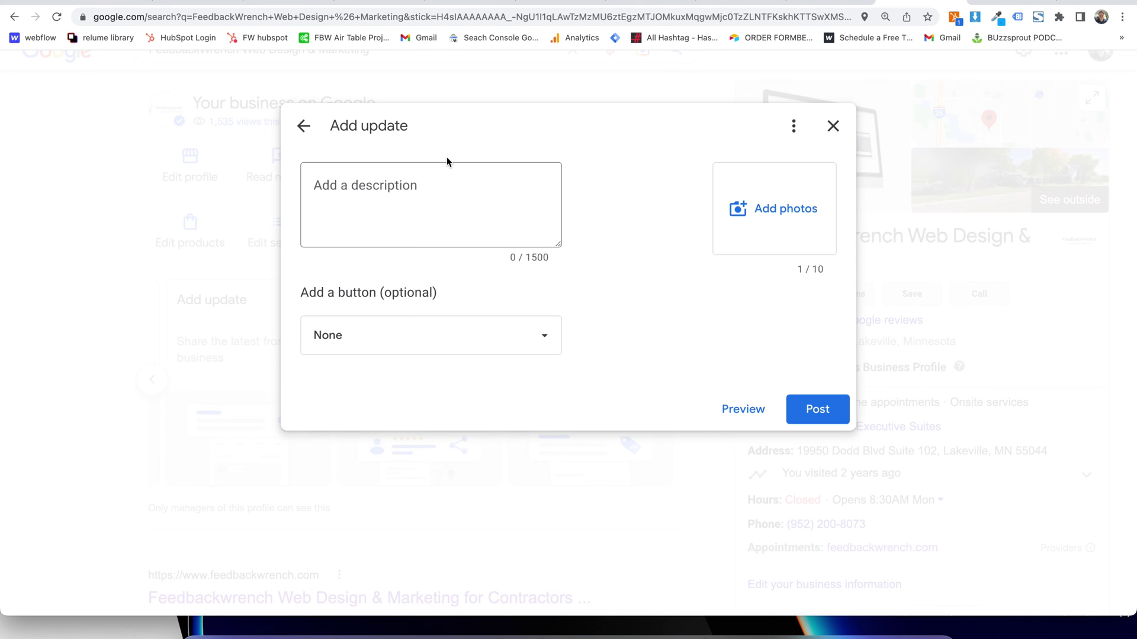
Write the description 'Get gookkeeping websites and SEO' and add an Order online button
click(385, 186)
text(Get go)
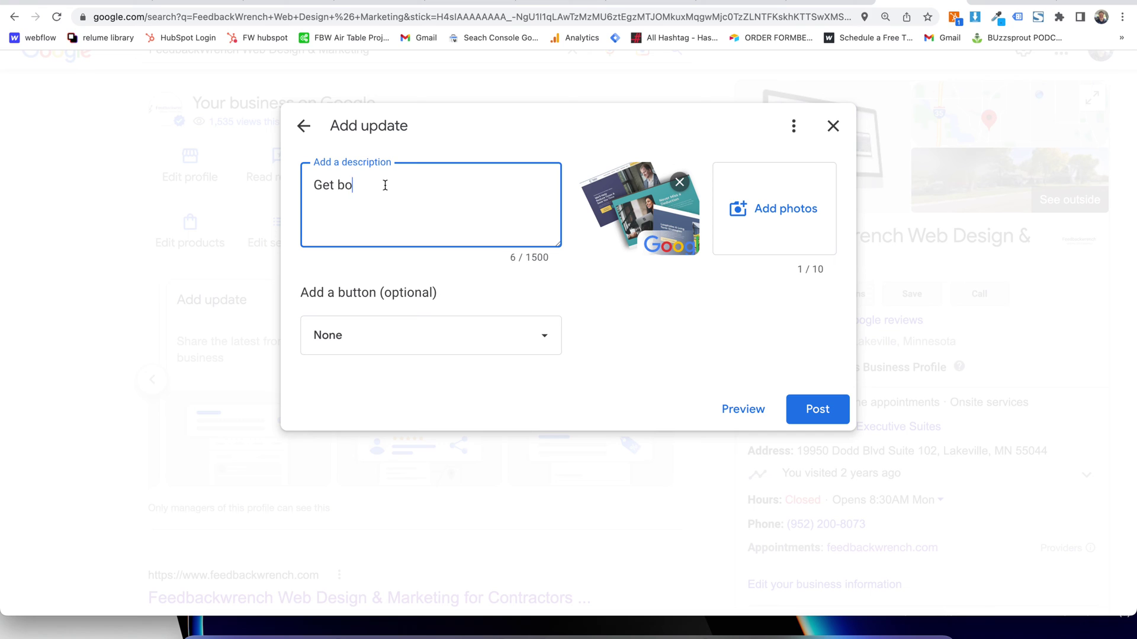
text(okkeeping websit)
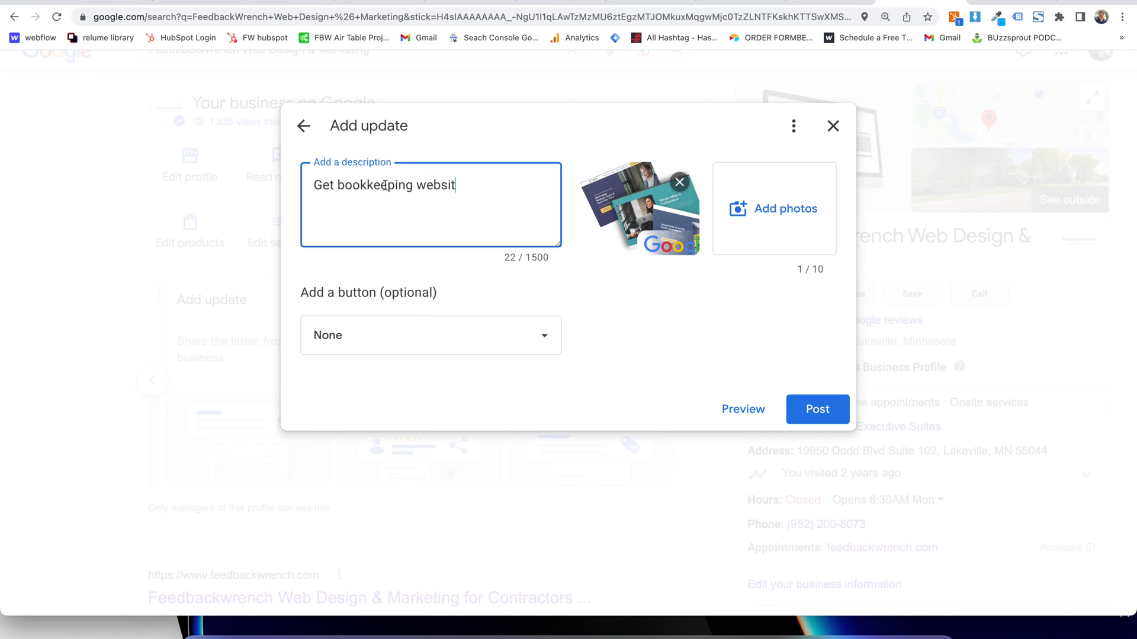
text(es and SEO)
click(465, 346)
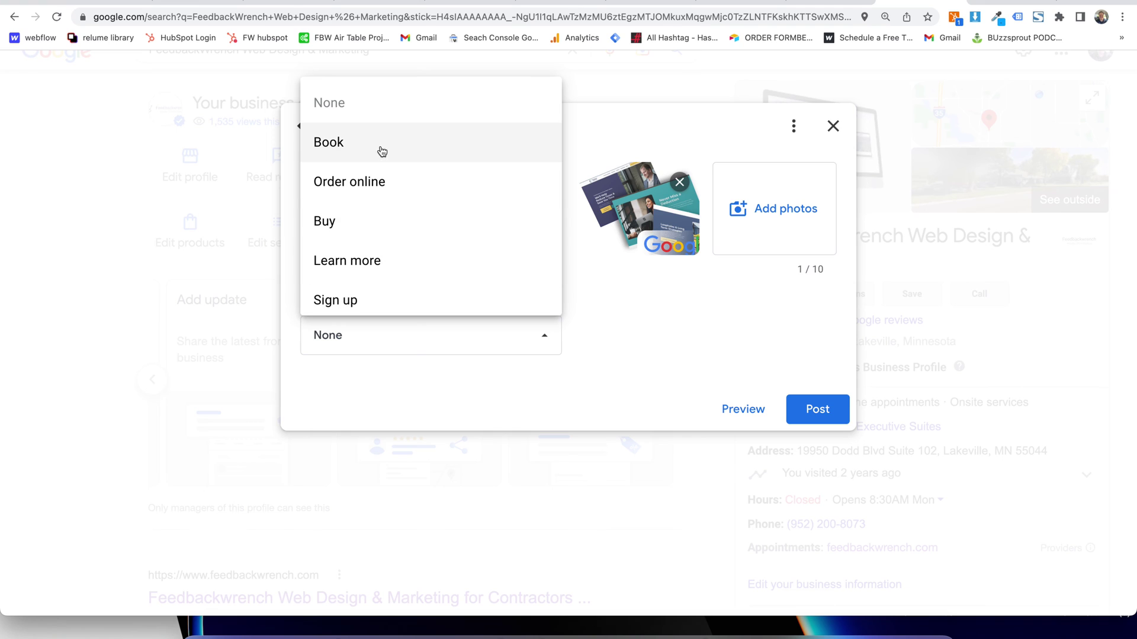
click(380, 180)
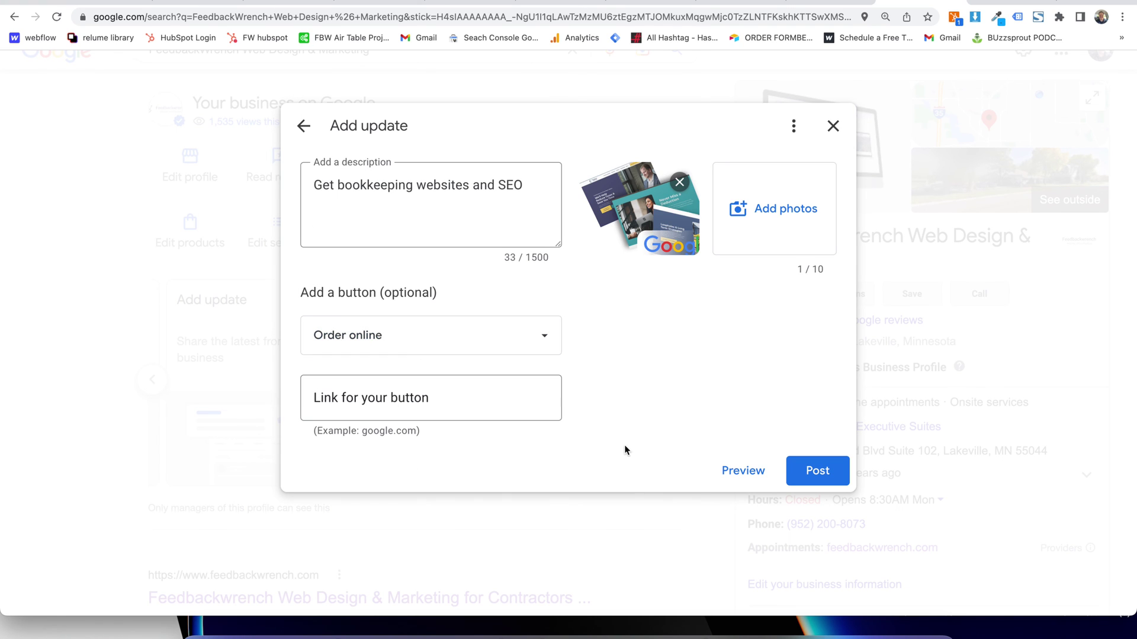
Preview the drafted update, then close it and confirm discarding it
click(745, 477)
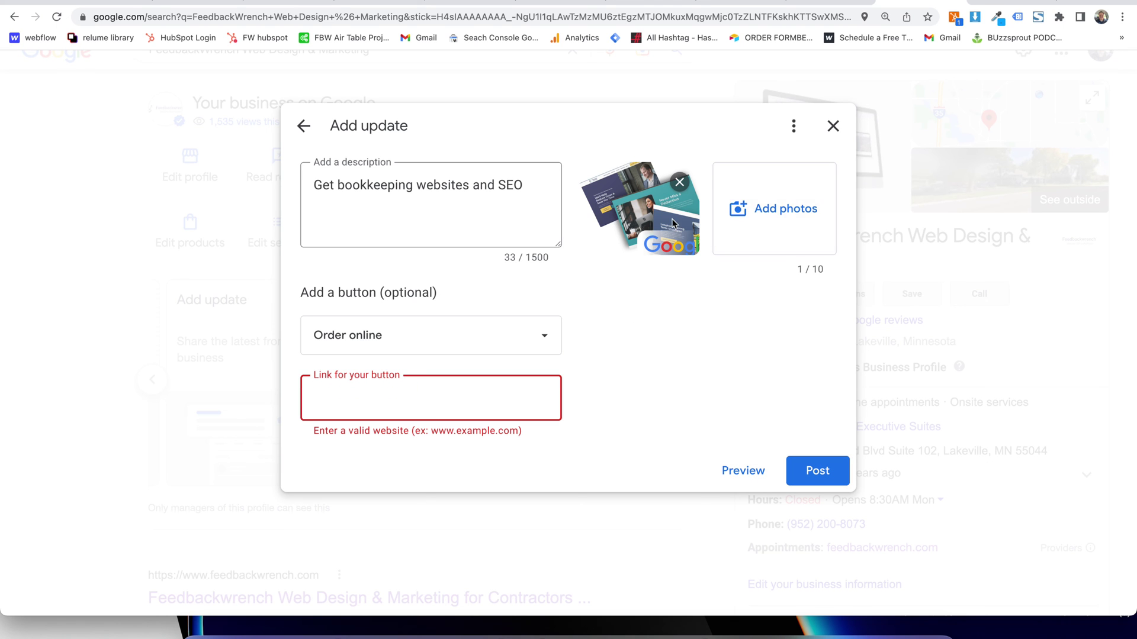
click(833, 125)
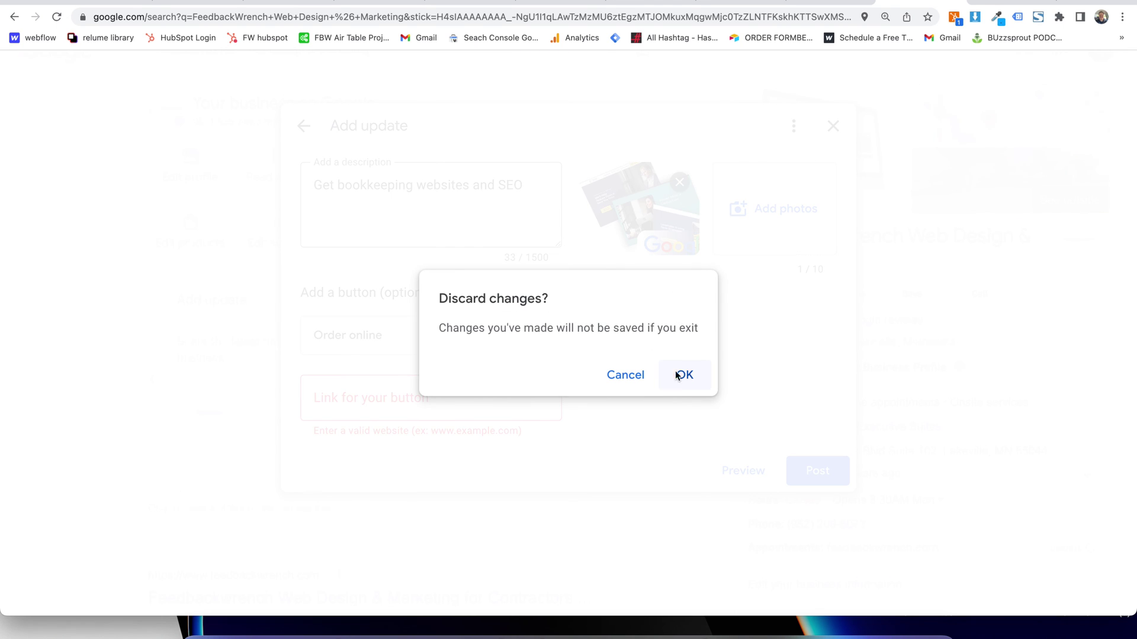
click(680, 378)
Scroll through the search results and back up, then switch to the Figma BookkeeperSEO workspace
scroll(864, 299, down, 15)
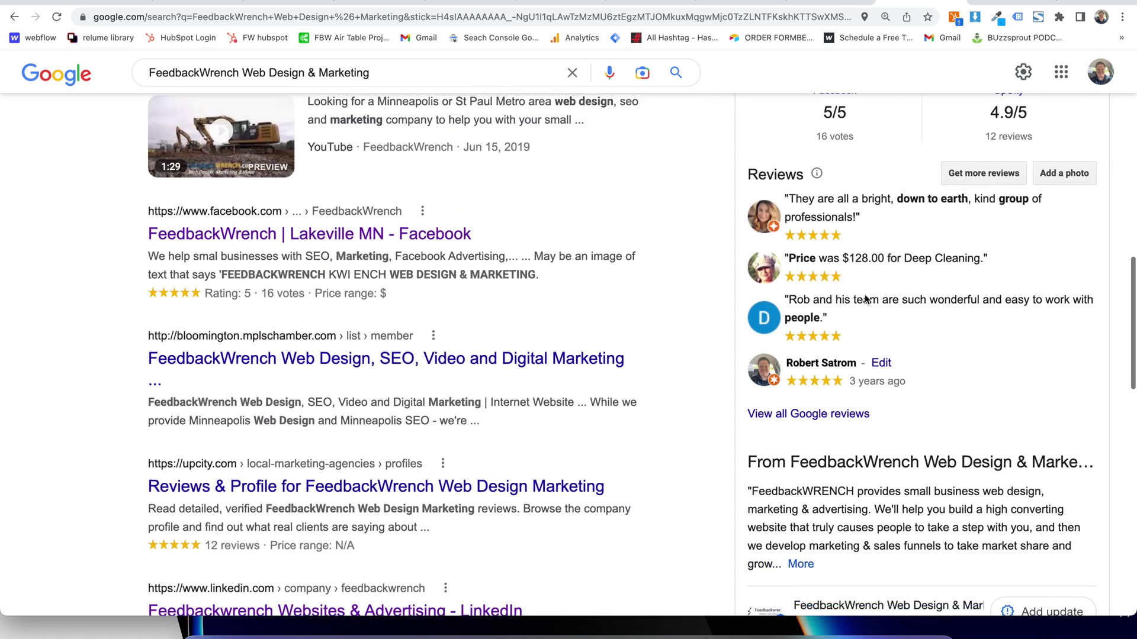
scroll(864, 300, down, 11)
scroll(865, 296, up, 4)
scroll(839, 283, up, 1)
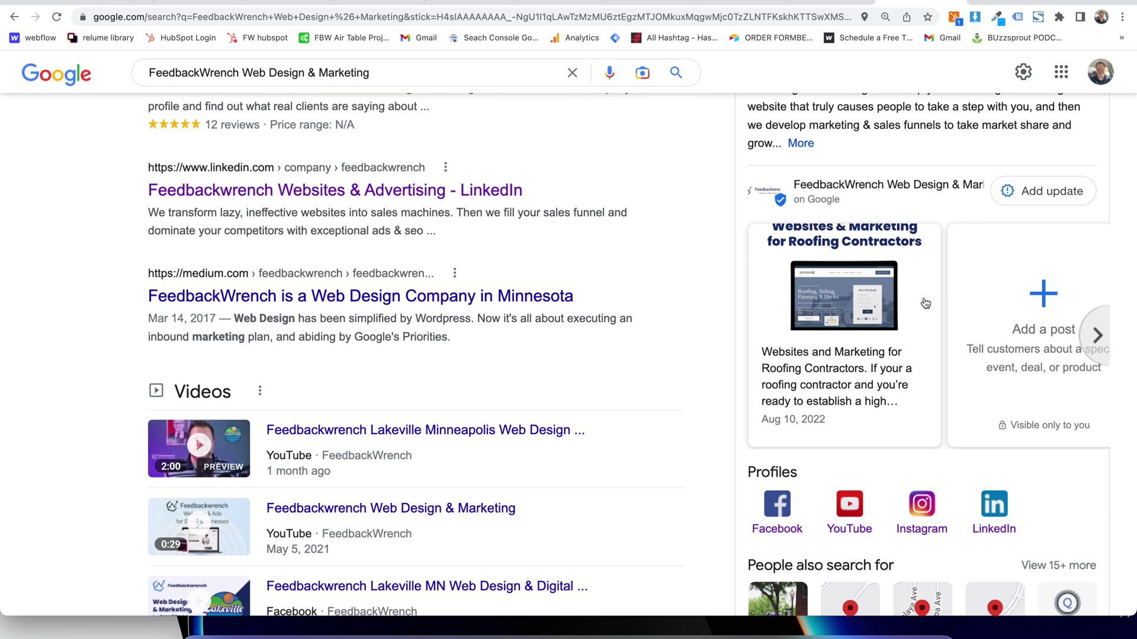
scroll(926, 303, up, 8)
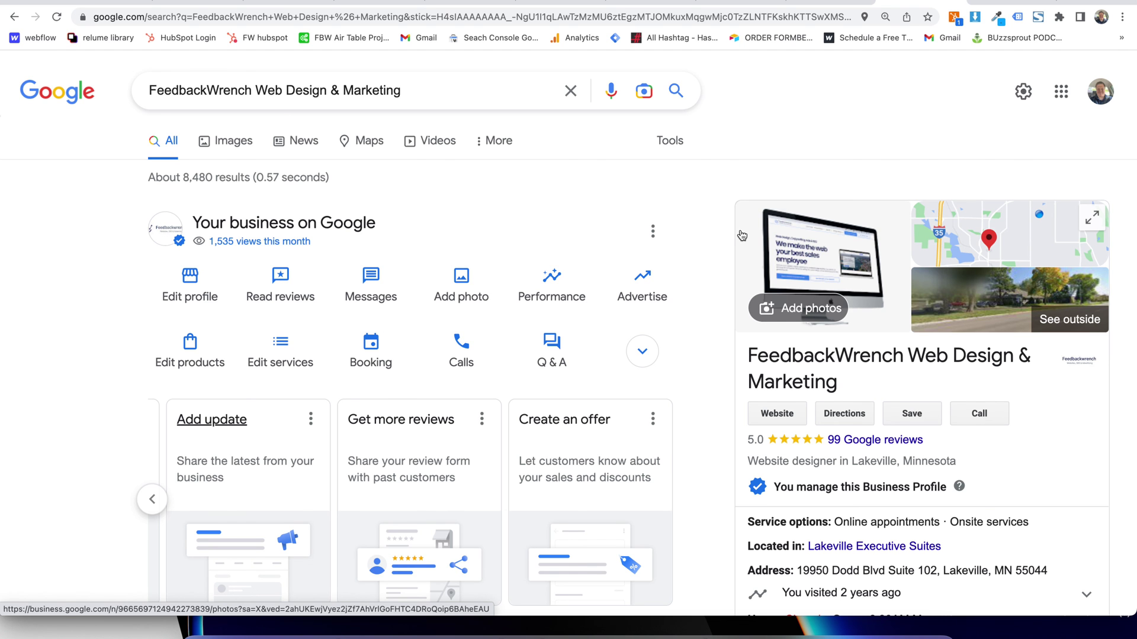
key(ctrl+Right)
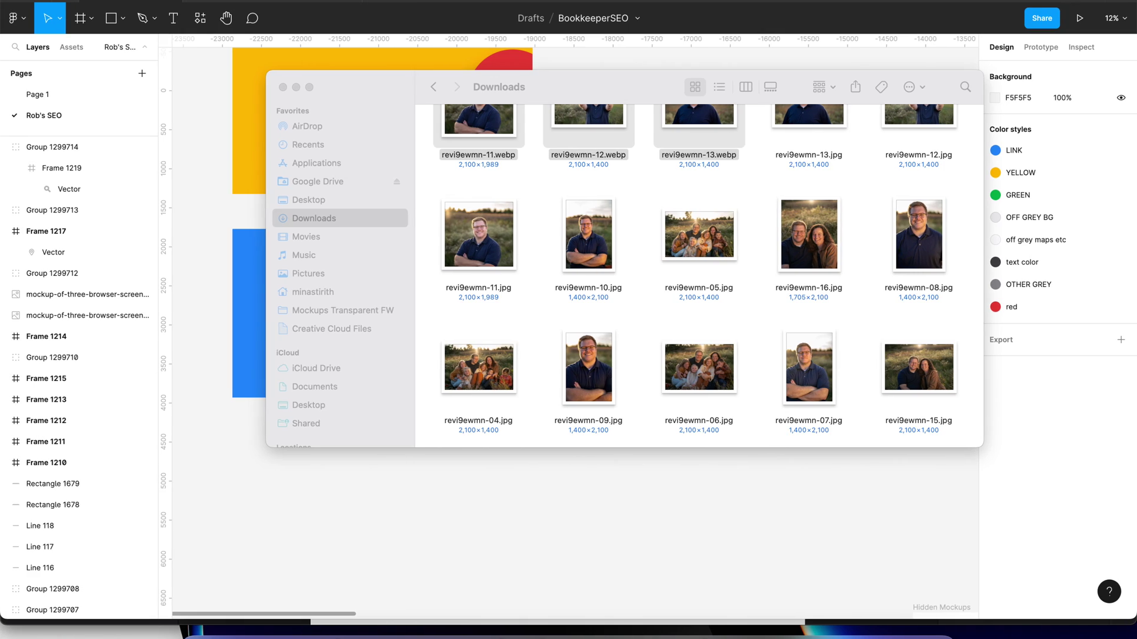